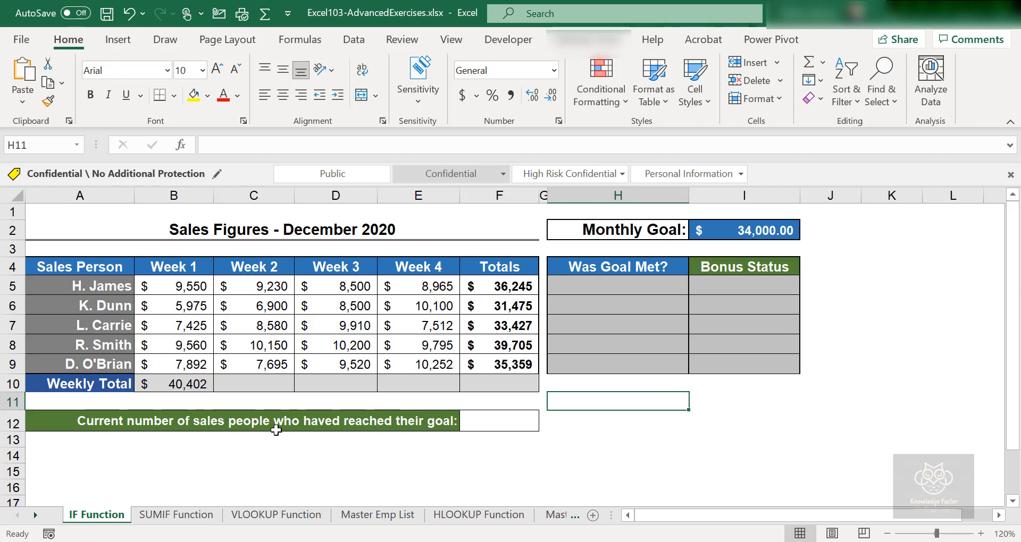
Name the Week 1 sales range B5:B9 week_1.
{"action": "left_click_drag", "start_coordinate": [193, 288], "coordinate": [195, 372]}
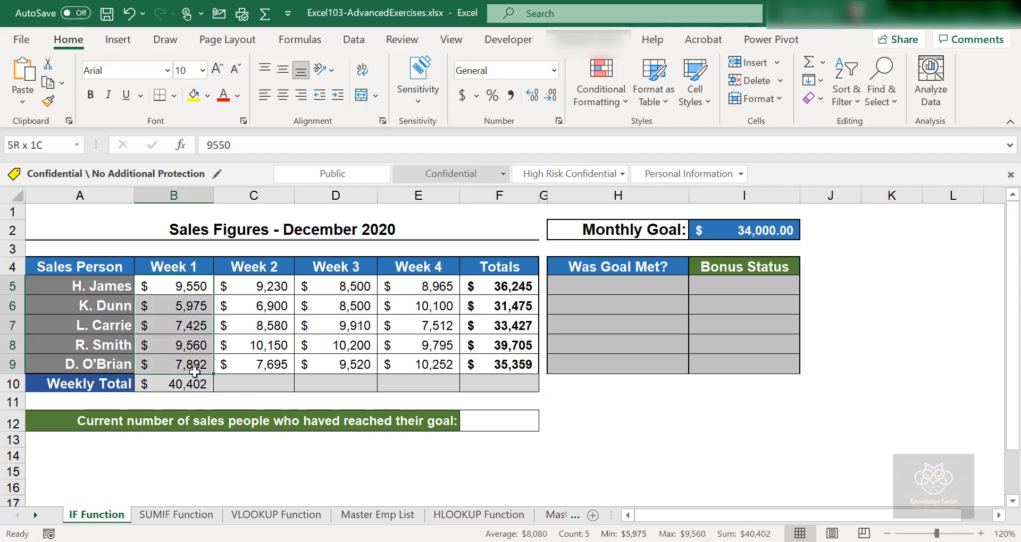
{"action": "left_click", "coordinate": [75, 151]}
{"action": "type", "text": "week_1"}
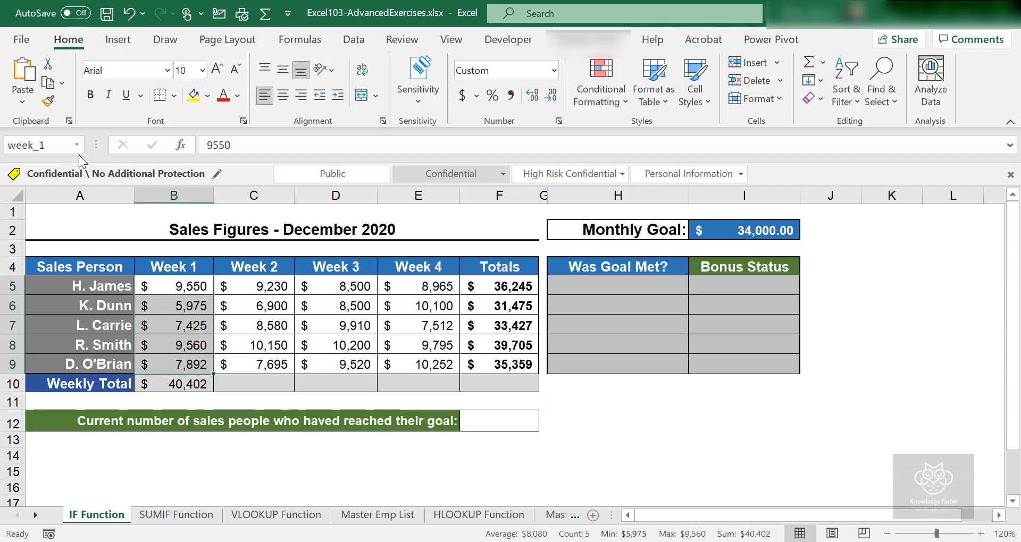
{"action": "key", "text": "Return"}
Enter the formula =SUM(week_1) as the Week 1 weekly total in B10.
{"action": "left_click", "coordinate": [187, 384]}
{"action": "type", "text": "=SUM(week_1)"}
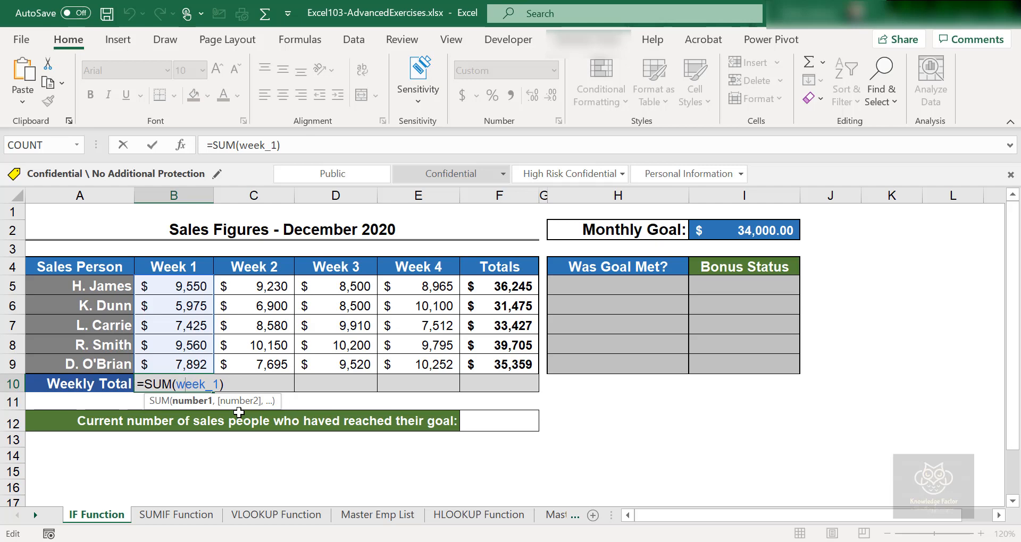
{"action": "left_click", "coordinate": [644, 424]}
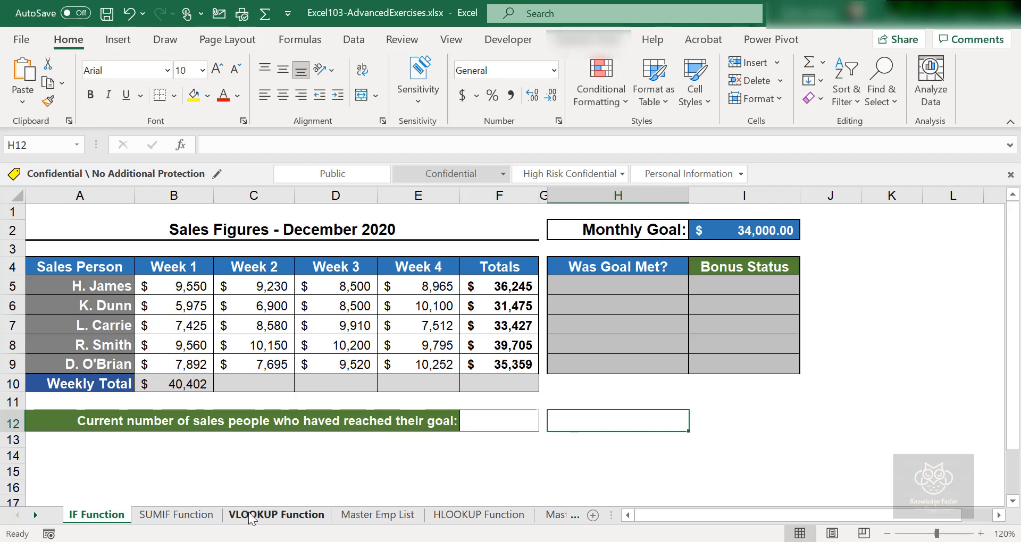
Switch to the VLOOKUP Function sheet and jump from there to the named range week_1.
{"action": "left_click", "coordinate": [291, 514]}
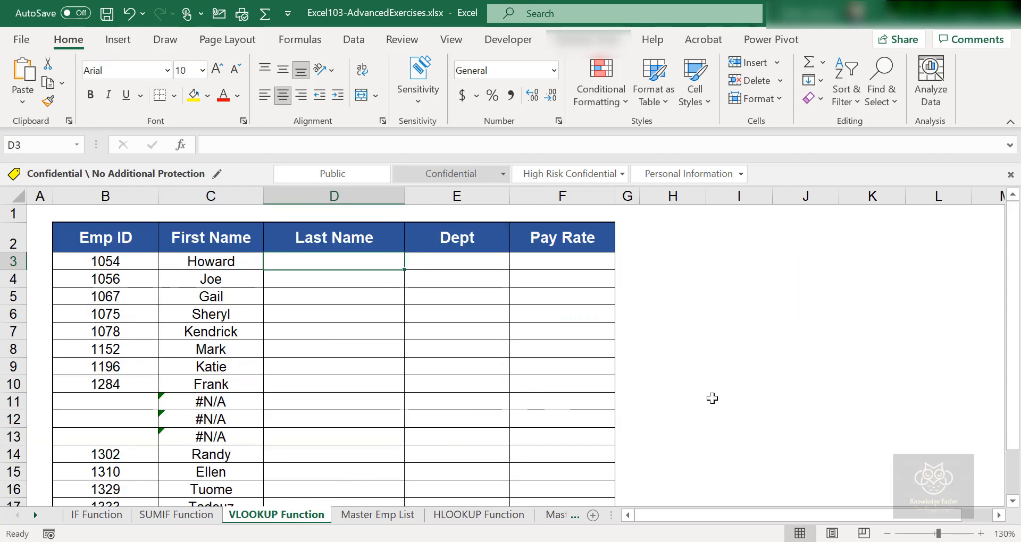
{"action": "left_click", "coordinate": [734, 397]}
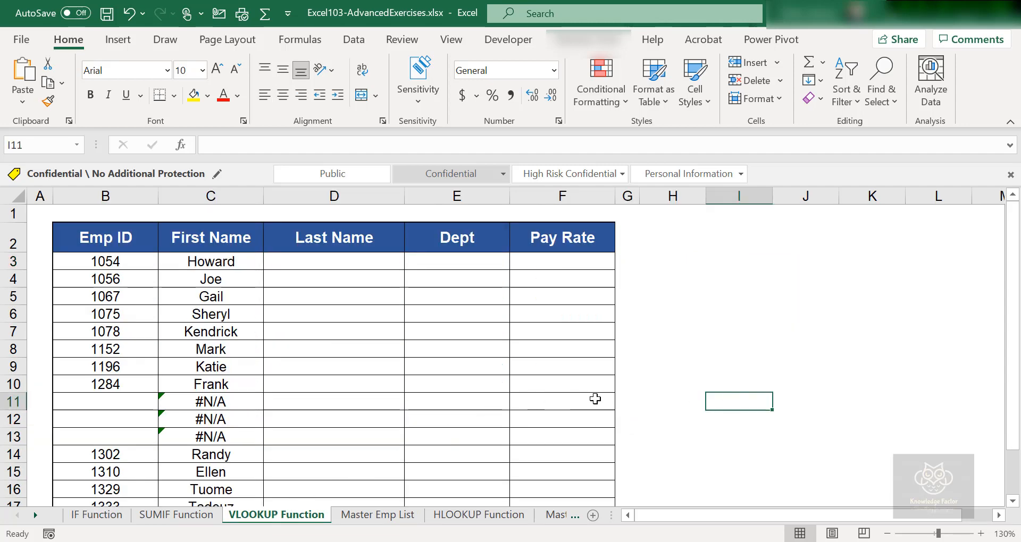
{"action": "left_click", "coordinate": [77, 145]}
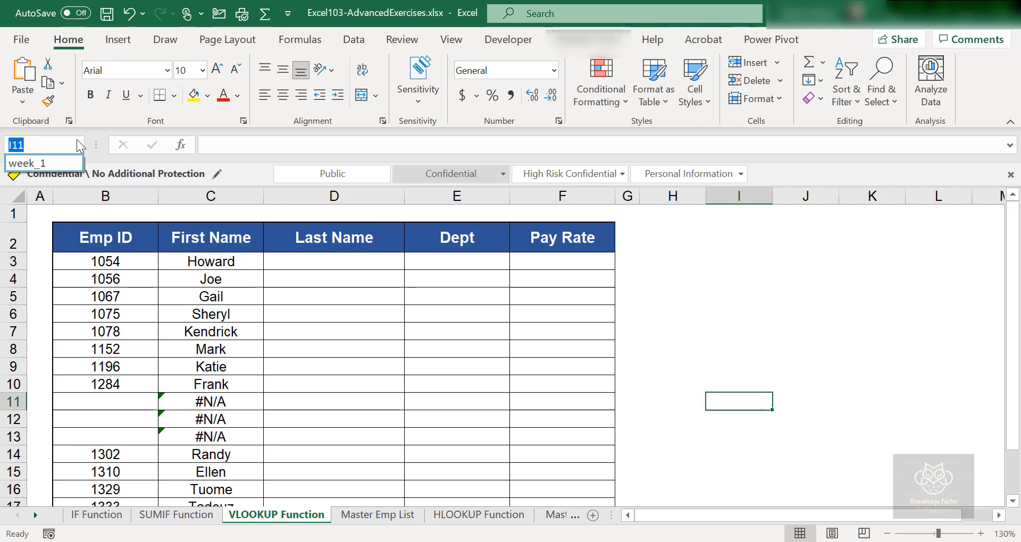
{"action": "left_click", "coordinate": [36, 165]}
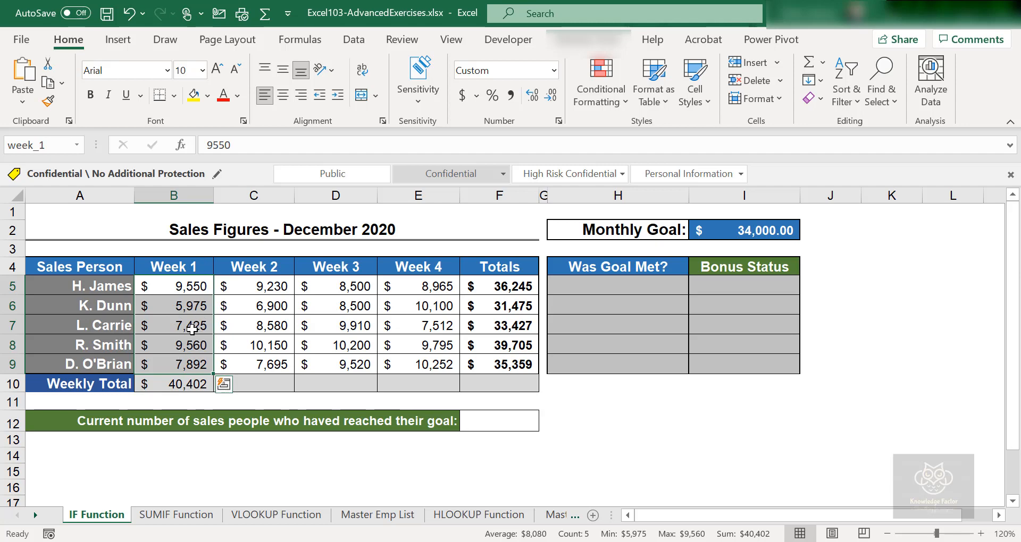
Set printing to Print Selection so that only the week_1 range prints, and return to the sheet without printing.
{"action": "left_click", "coordinate": [22, 40]}
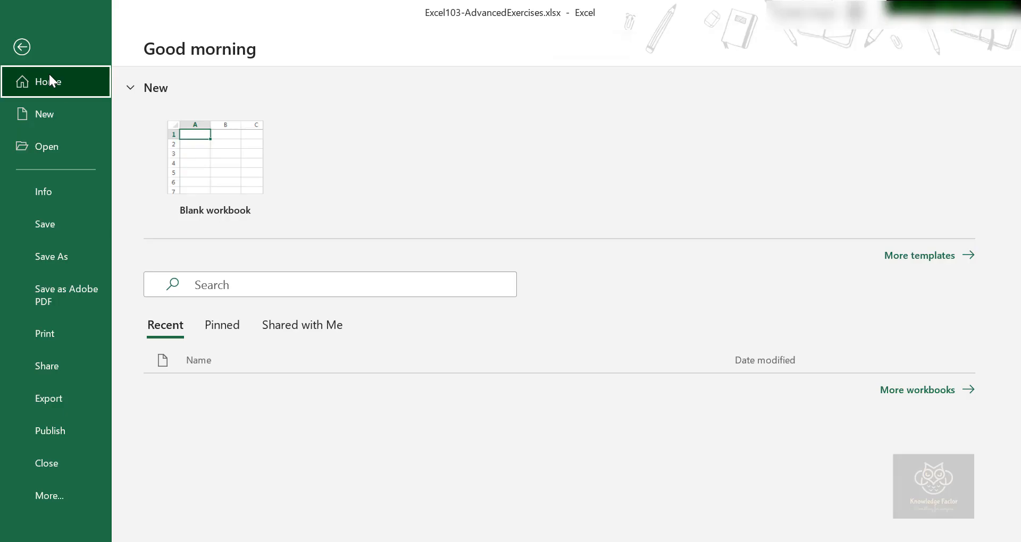
{"action": "left_click", "coordinate": [38, 335]}
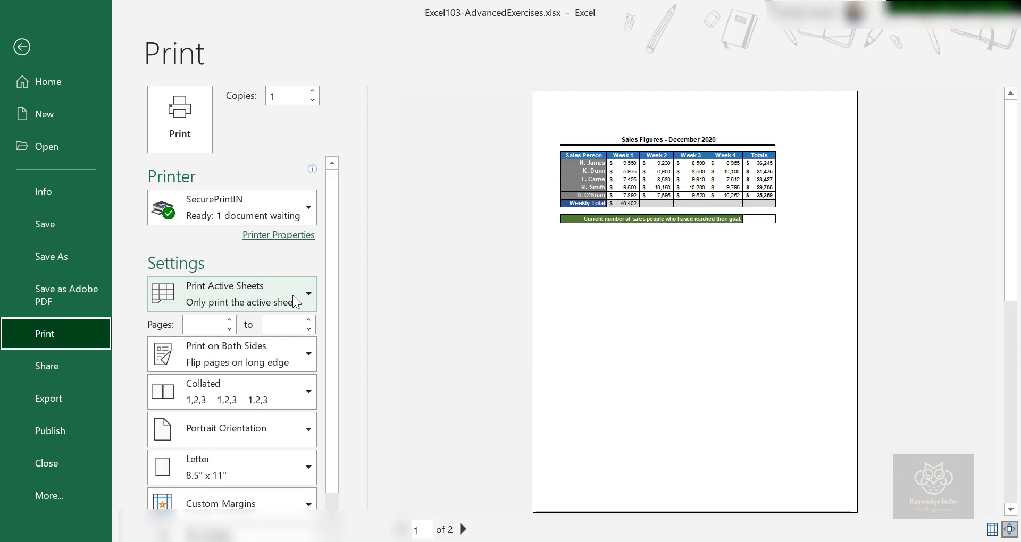
{"action": "left_click", "coordinate": [293, 300]}
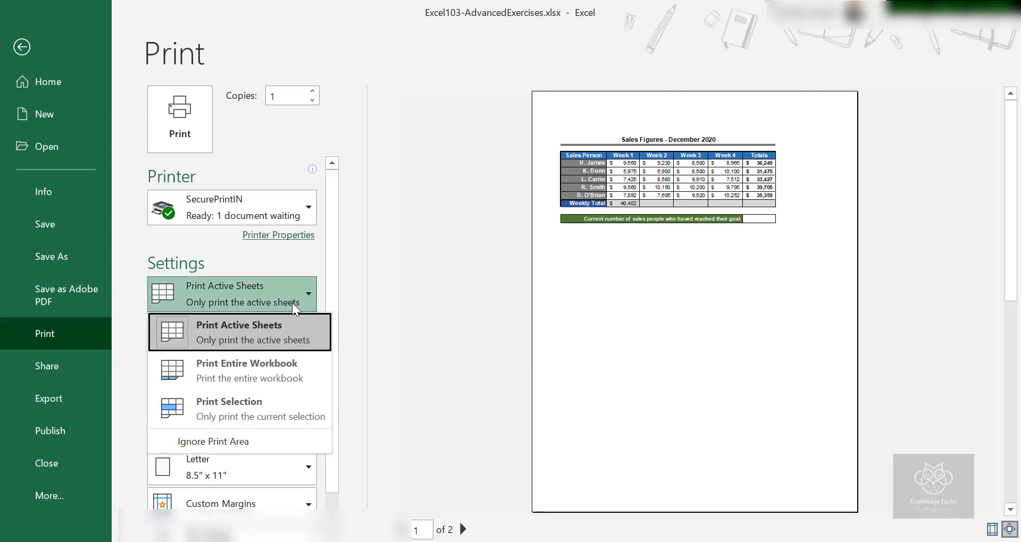
{"action": "left_click", "coordinate": [232, 404]}
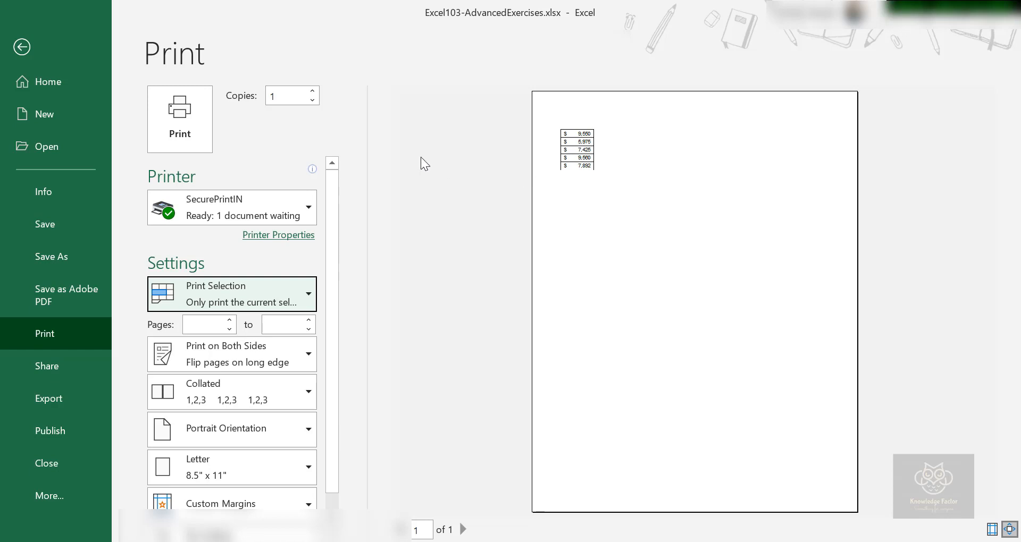
{"action": "left_click", "coordinate": [21, 47]}
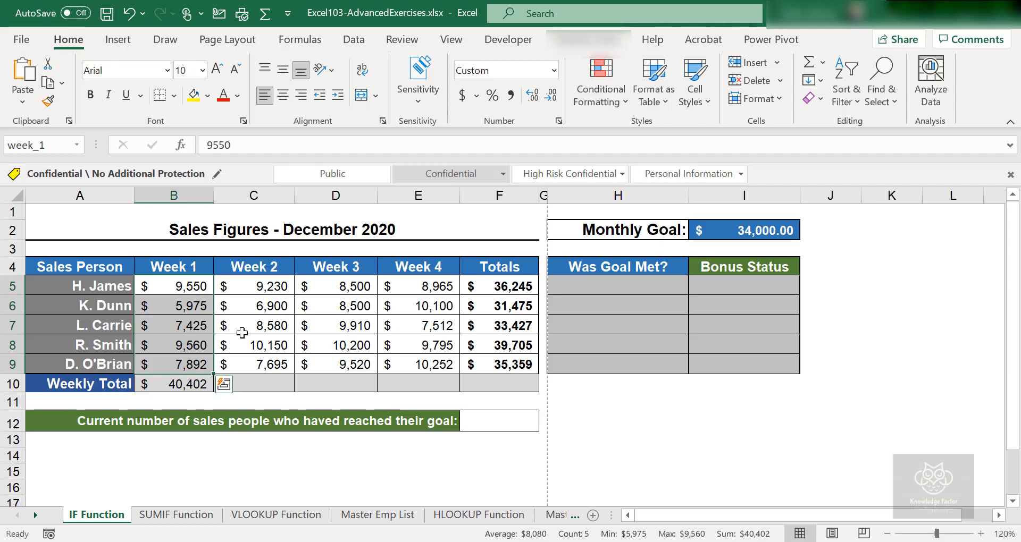
{"action": "left_click", "coordinate": [234, 455]}
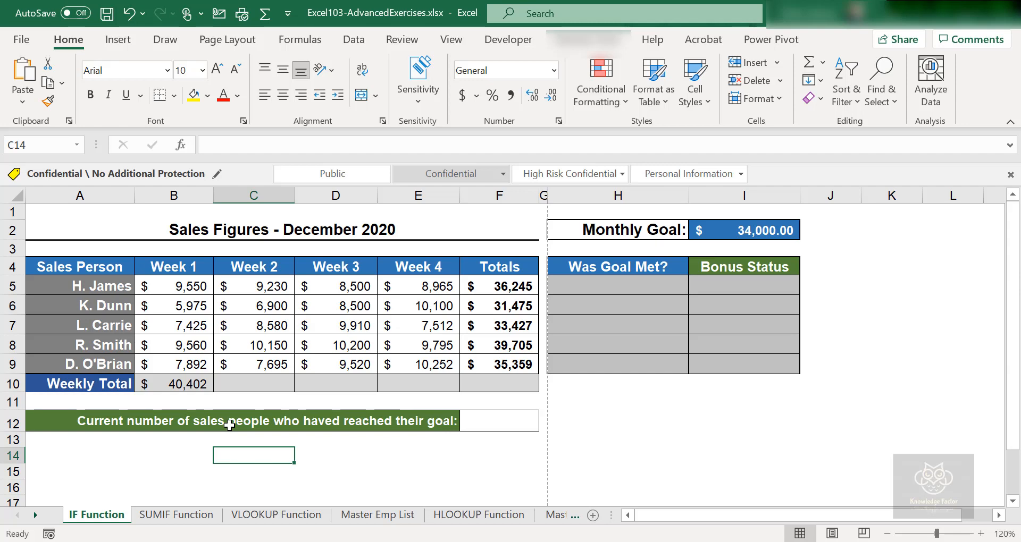
{"action": "type", "text": "=B5"}
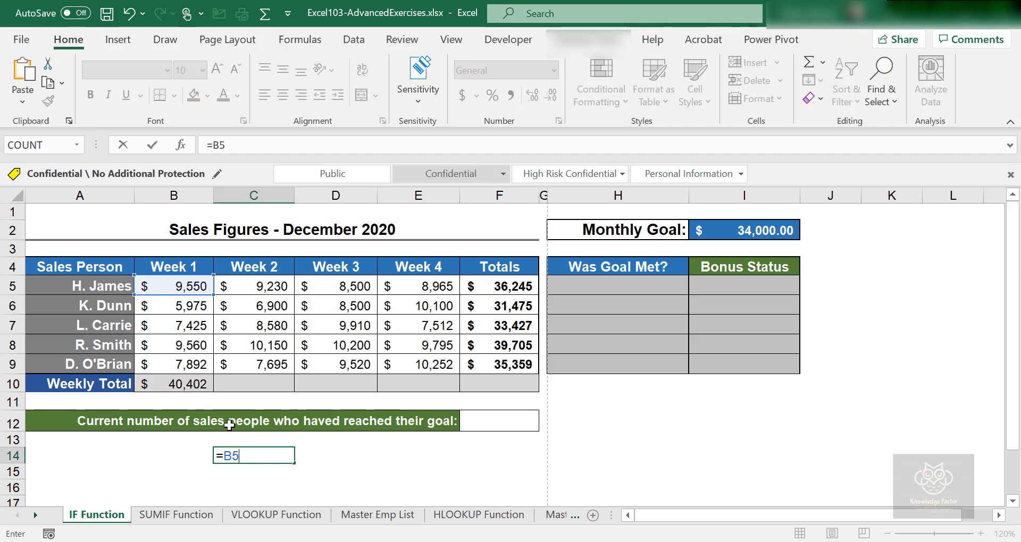
{"action": "key", "text": "BackSpace"}
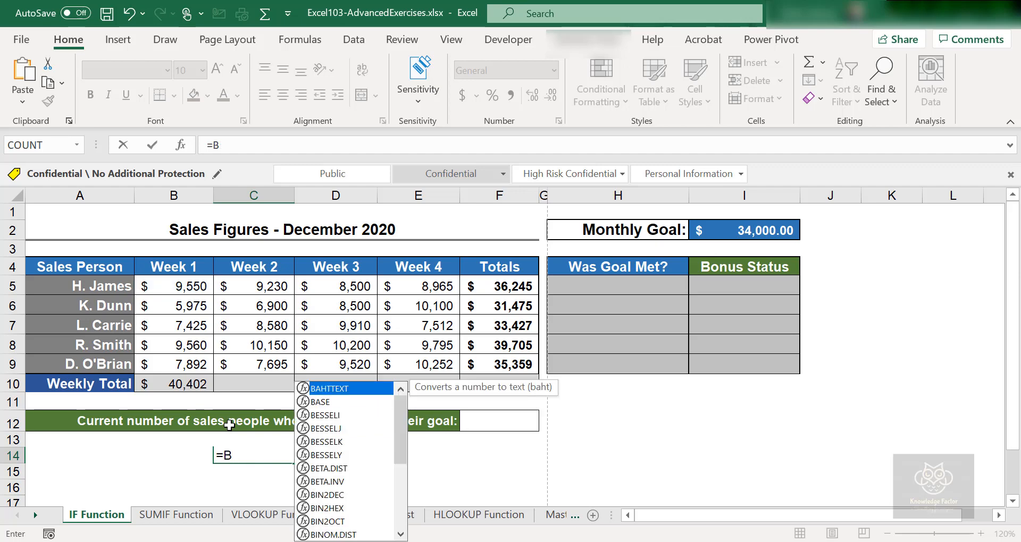
{"action": "key", "text": "BackSpace"}
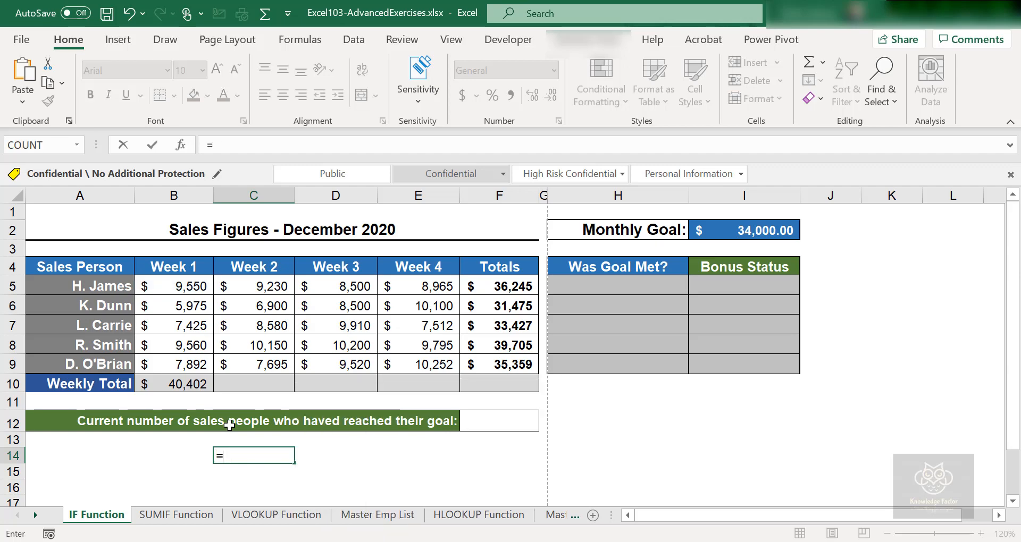
{"action": "type", "text": "$B$5"}
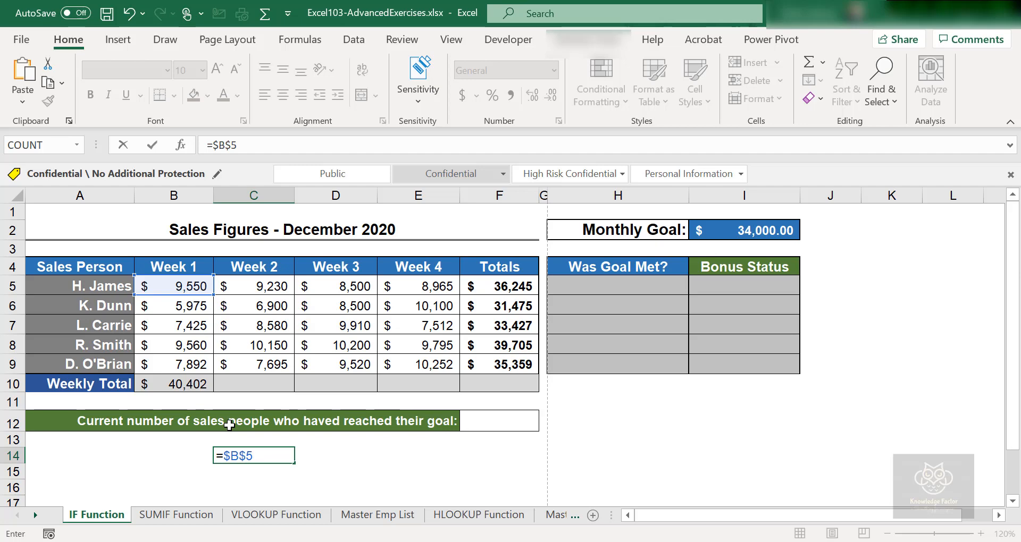
{"action": "key", "text": "BackSpace"}
{"action": "key", "text": "BackSpace"}
{"action": "key", "text": "BackSpace"}
{"action": "key", "text": "BackSpace"}
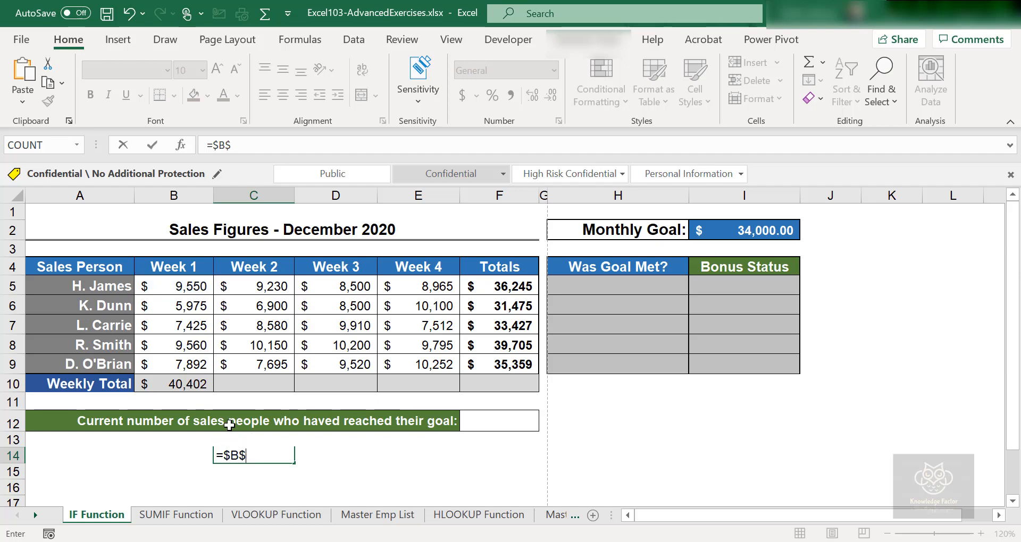
{"action": "key", "text": "BackSpace"}
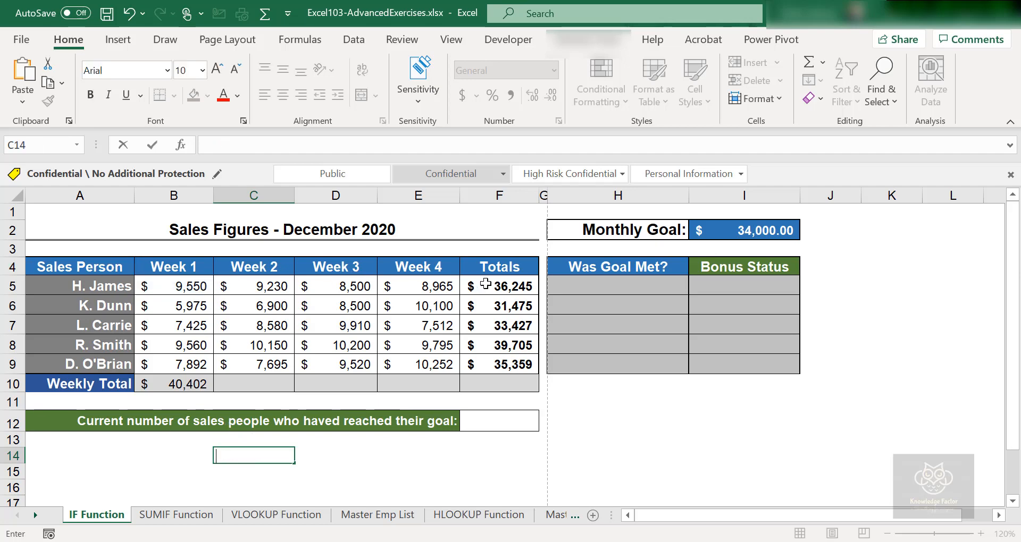
{"action": "left_click", "coordinate": [366, 427]}
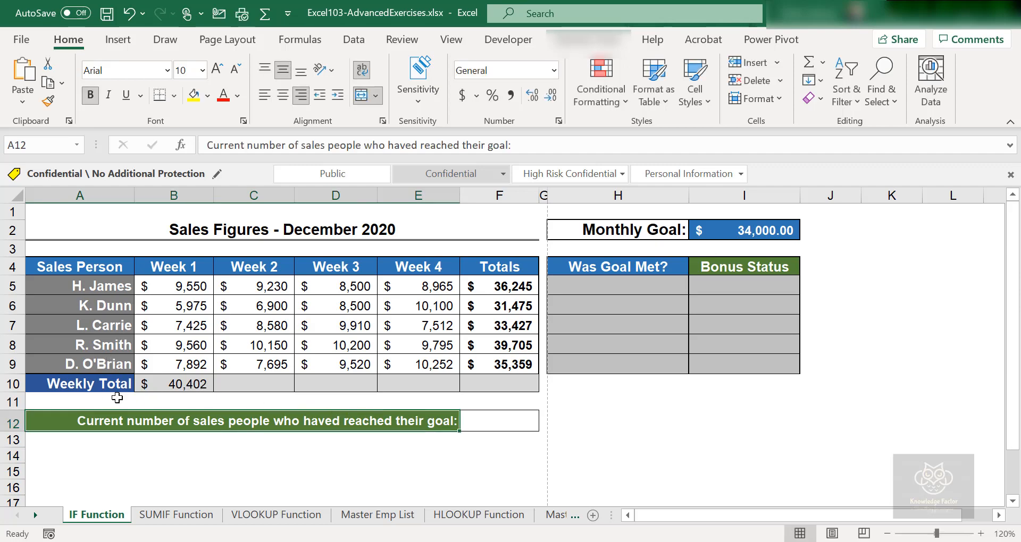
Check the Week 1 total formula in B10 and fill it across the Weekly Total row through F10.
{"action": "left_click", "coordinate": [197, 386]}
{"action": "double_click", "coordinate": [187, 385]}
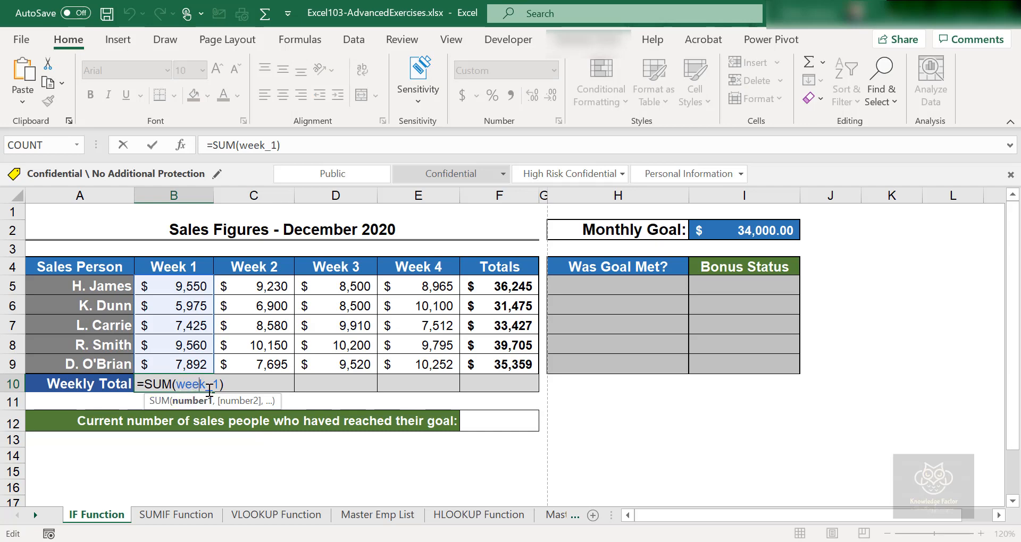
{"action": "left_click", "coordinate": [268, 475]}
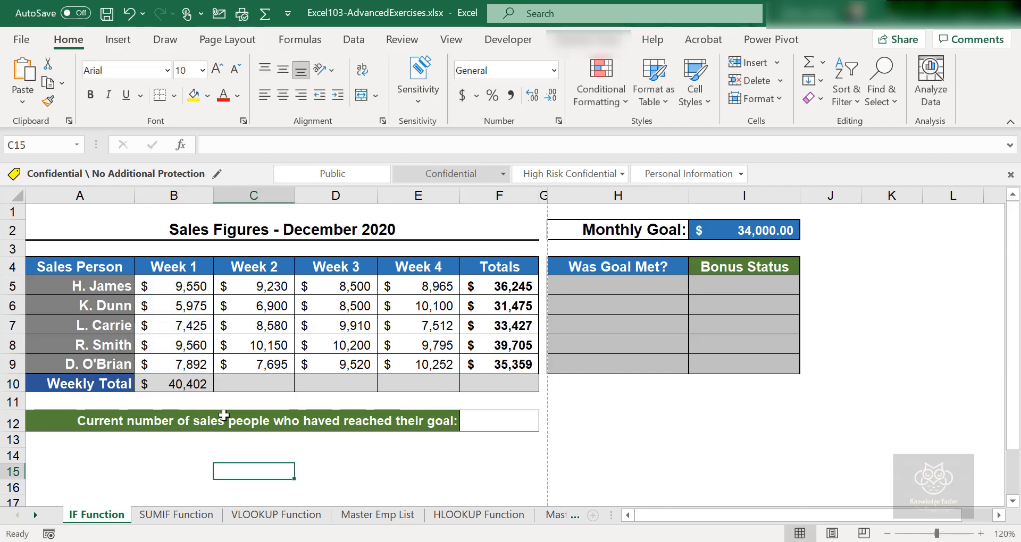
{"action": "left_click", "coordinate": [192, 387]}
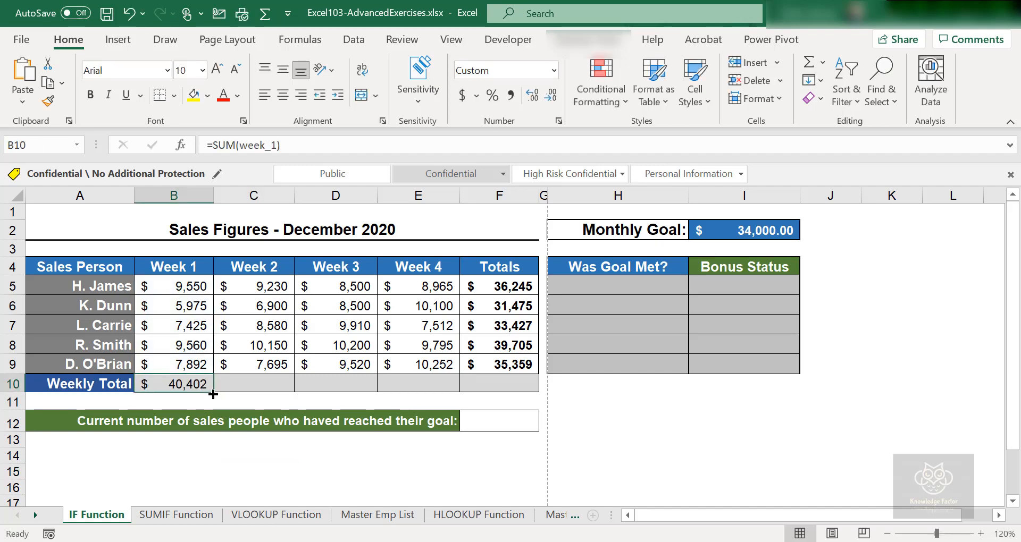
{"action": "left_click_drag", "start_coordinate": [213, 394], "coordinate": [521, 383]}
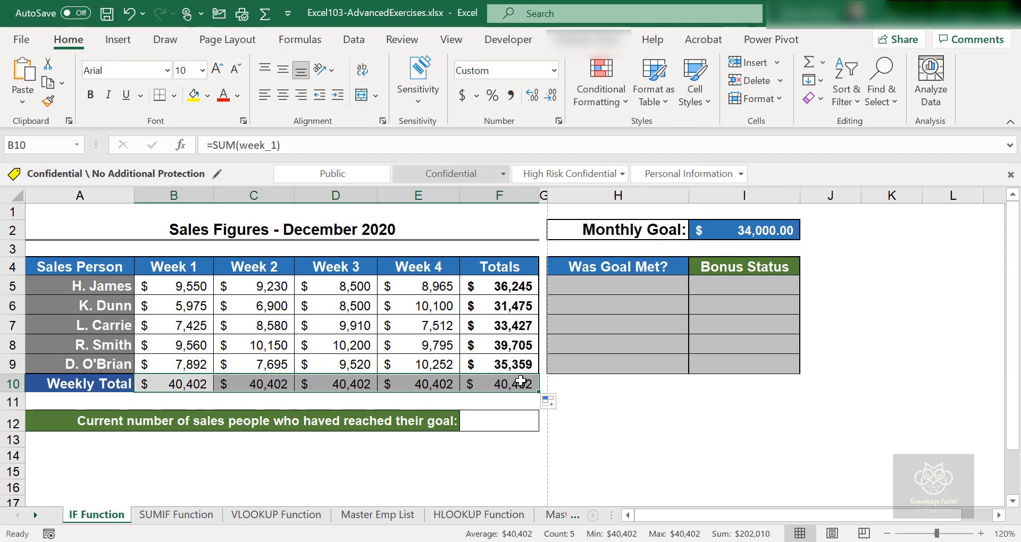
Inspect the range reference in the copied Weekly Total formulas in C10, E10 and D10.
{"action": "left_click", "coordinate": [273, 386]}
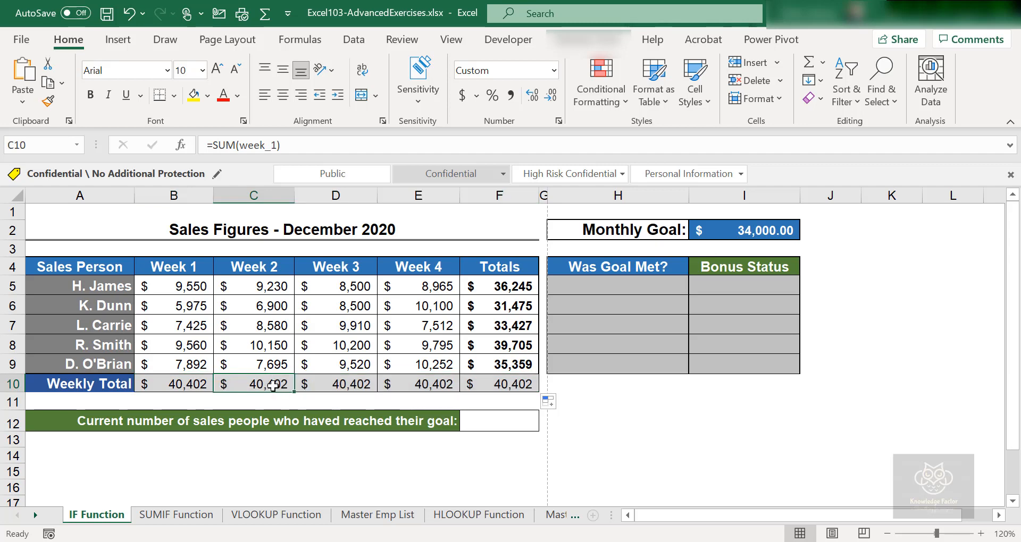
{"action": "double_click", "coordinate": [273, 386]}
{"action": "double_click", "coordinate": [405, 385]}
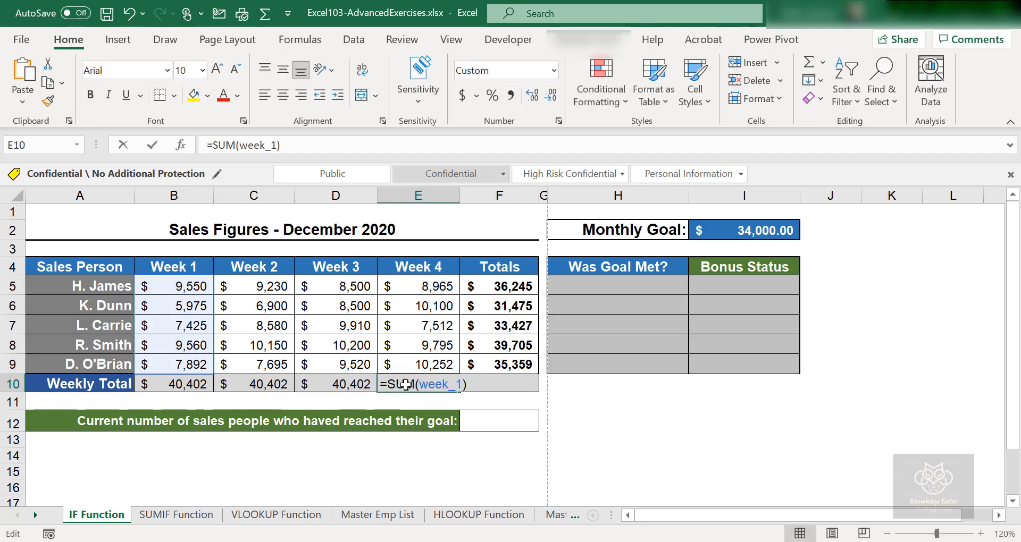
{"action": "double_click", "coordinate": [327, 387]}
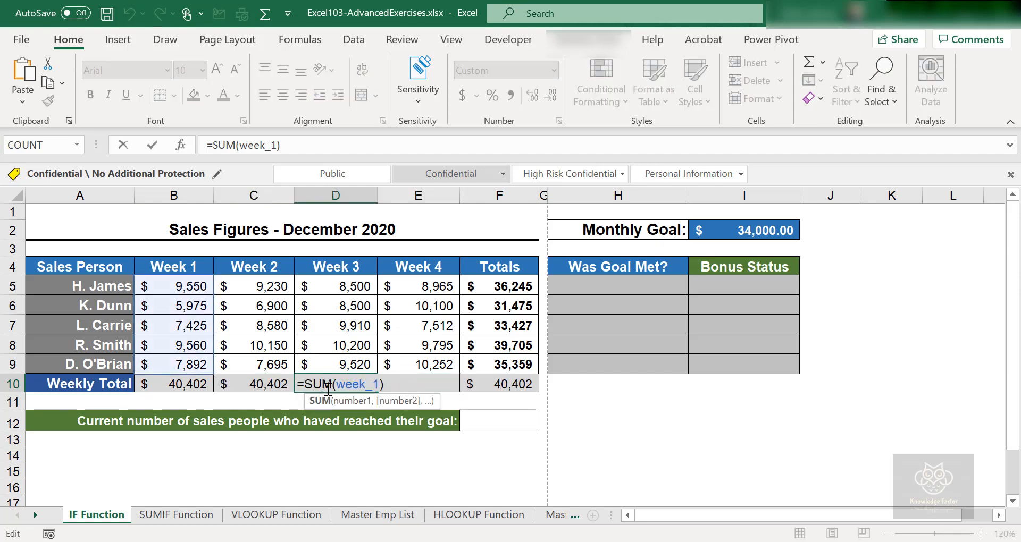
{"action": "left_click", "coordinate": [370, 461]}
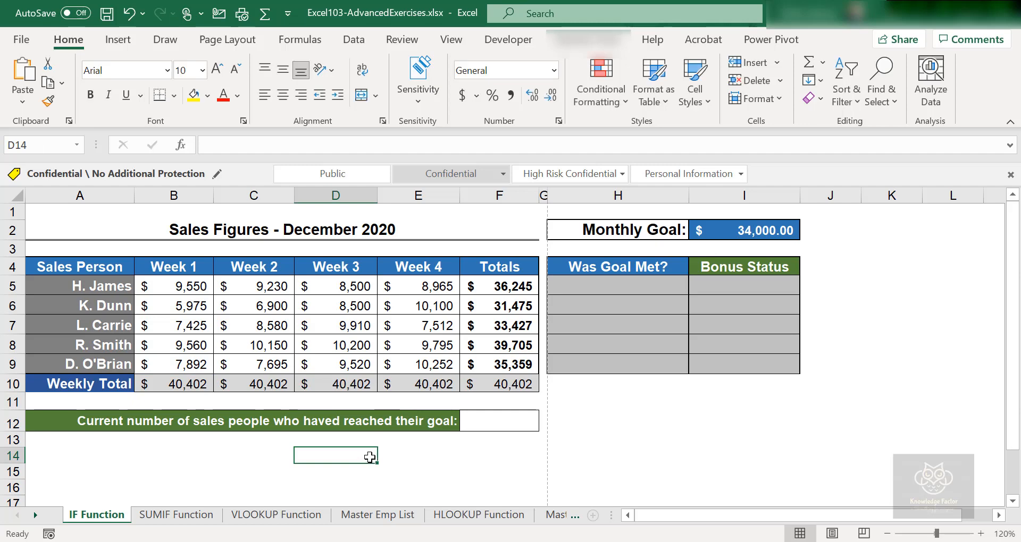